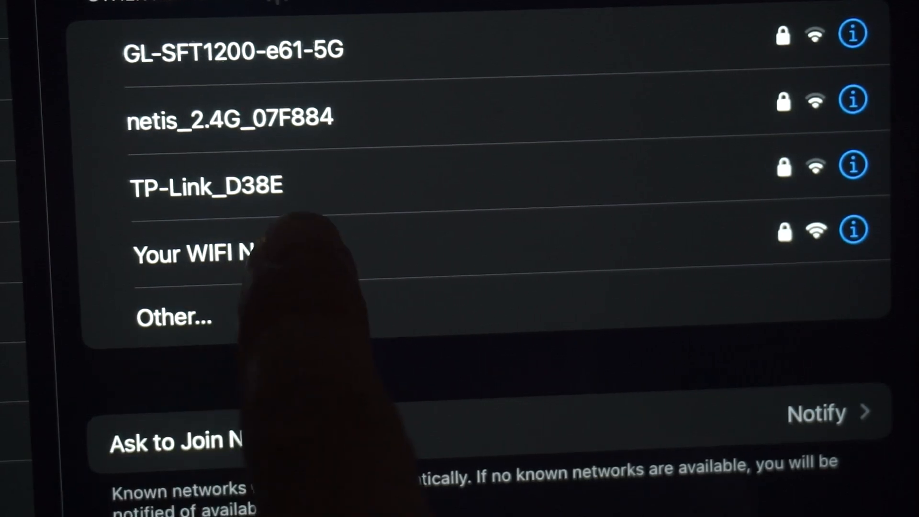
Join the iPad to the 'Your WIFI Name' Wi-Fi network using its password
{"action": "left_click", "coordinate": [217, 253]}
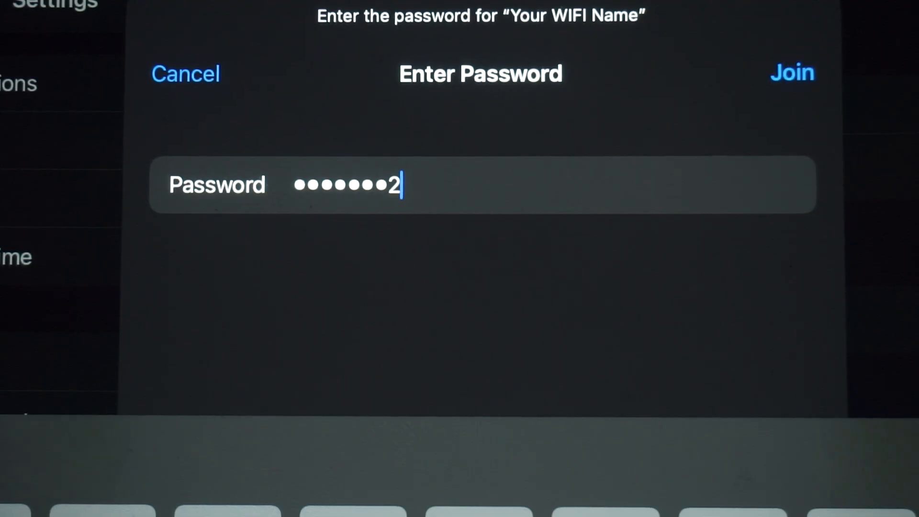
{"action": "type", "text": "67"}
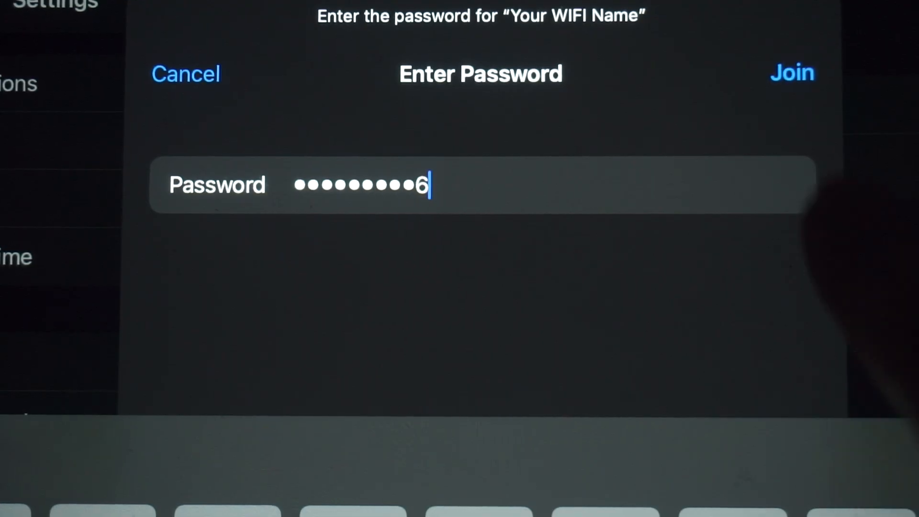
{"action": "left_click", "coordinate": [792, 73]}
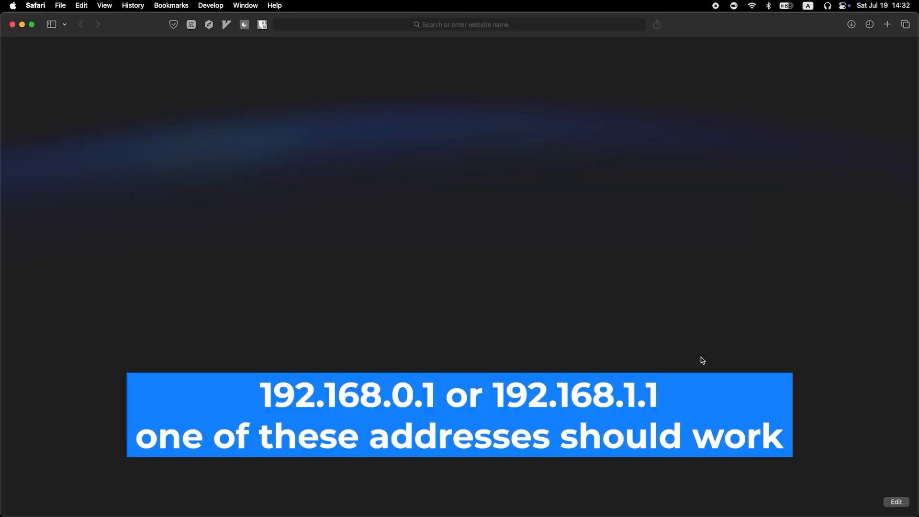
Load the router's login page at 192.168.0.1 in Safari
{"action": "left_click", "coordinate": [449, 25]}
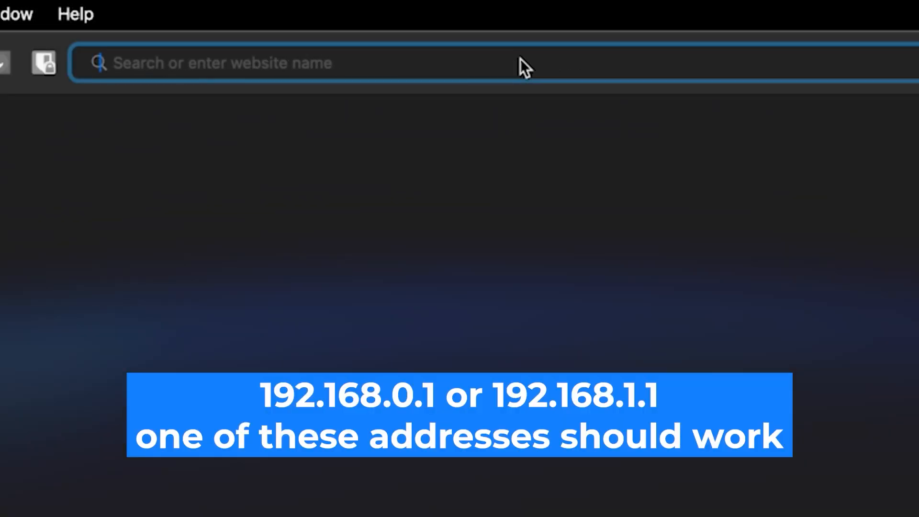
{"action": "type", "text": "192"}
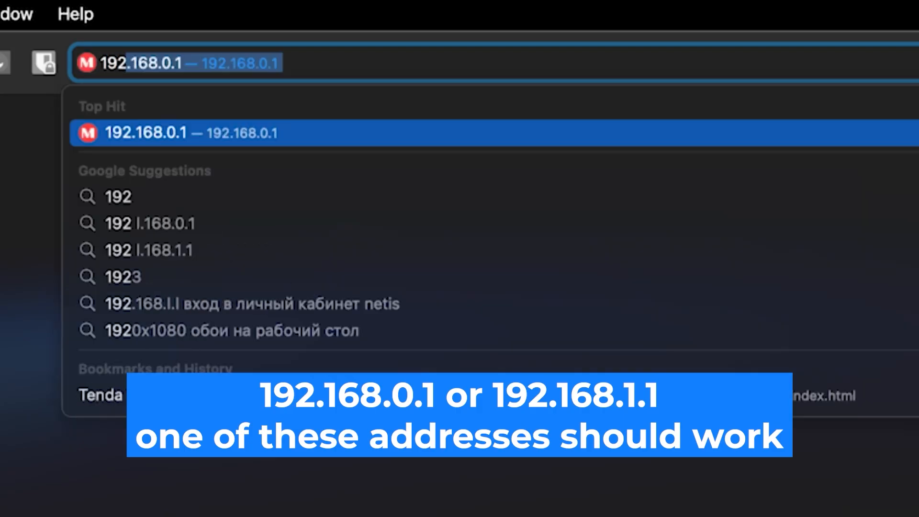
{"action": "type", "text": ".168.0"}
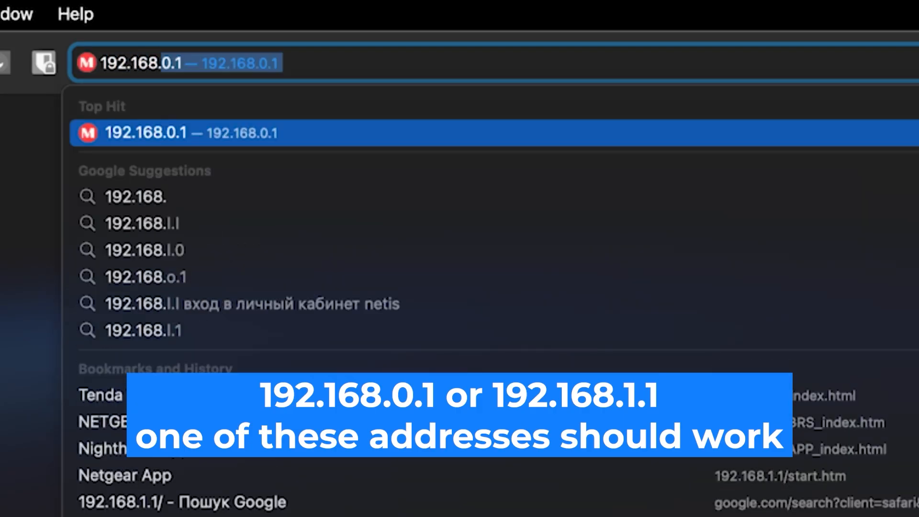
{"action": "type", "text": ".1"}
{"action": "key", "text": "Return"}
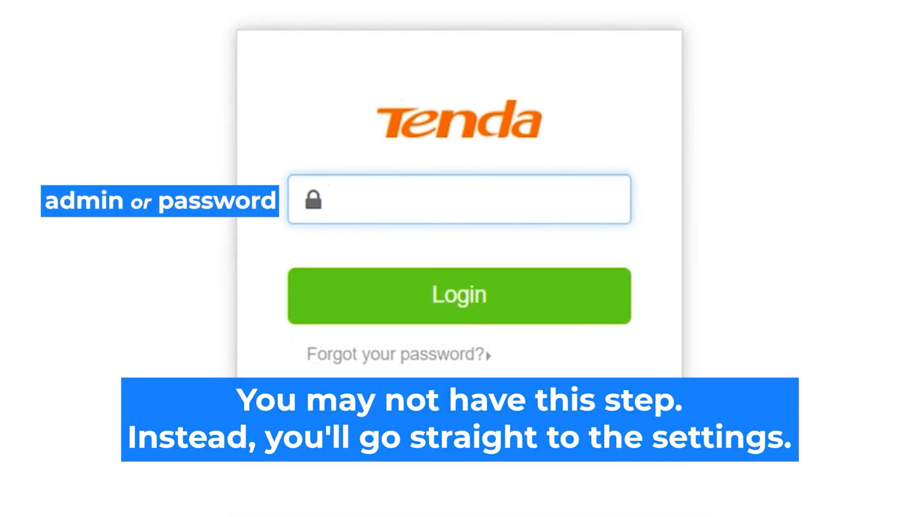
Log in to the Tenda router with the default login password
{"action": "left_click", "coordinate": [447, 199]}
{"action": "type", "text": "admin"}
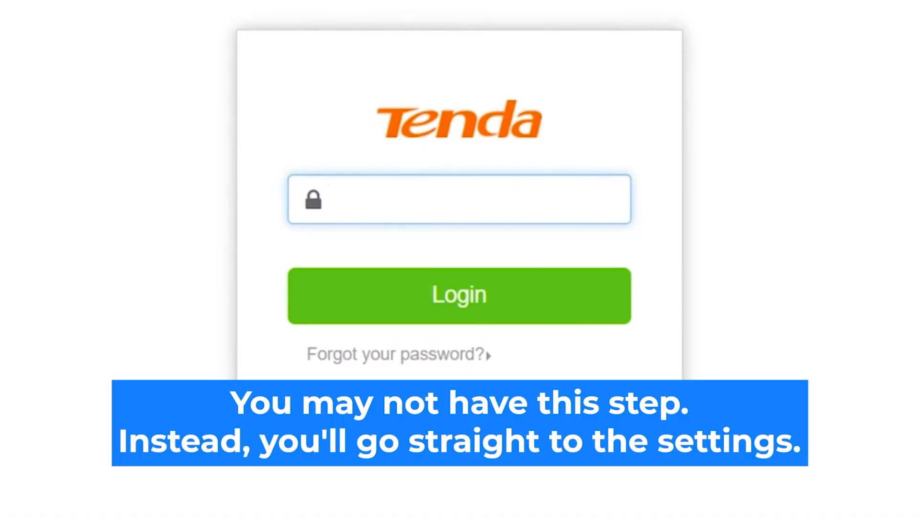
{"action": "type", "text": "admin"}
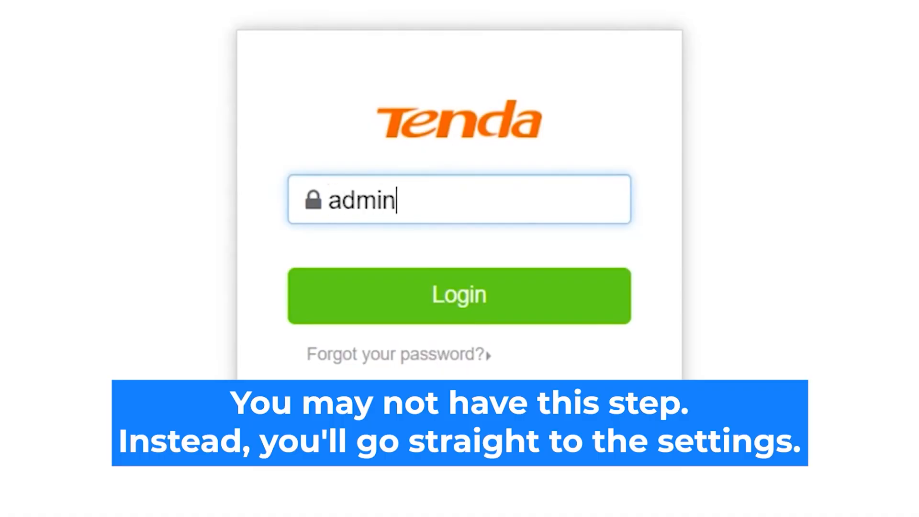
{"action": "left_click", "coordinate": [488, 292]}
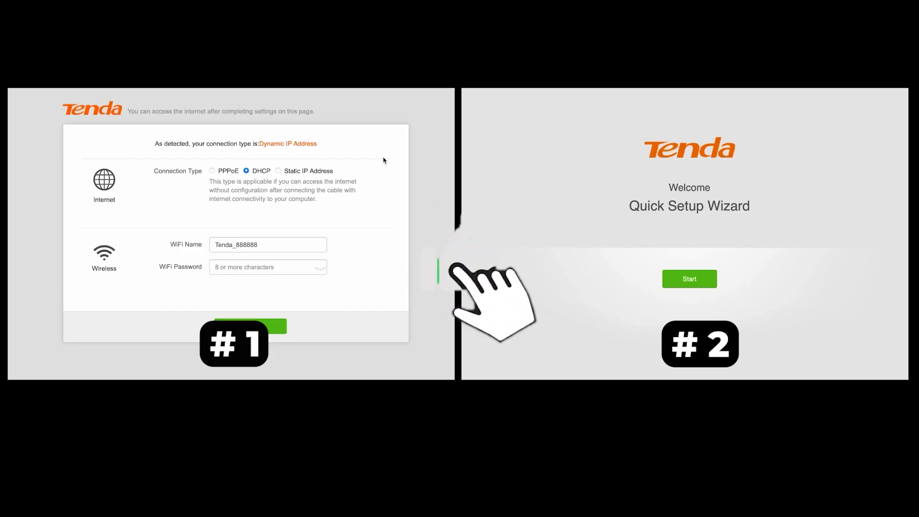
{"action": "left_click", "coordinate": [278, 171]}
{"action": "left_click", "coordinate": [246, 171]}
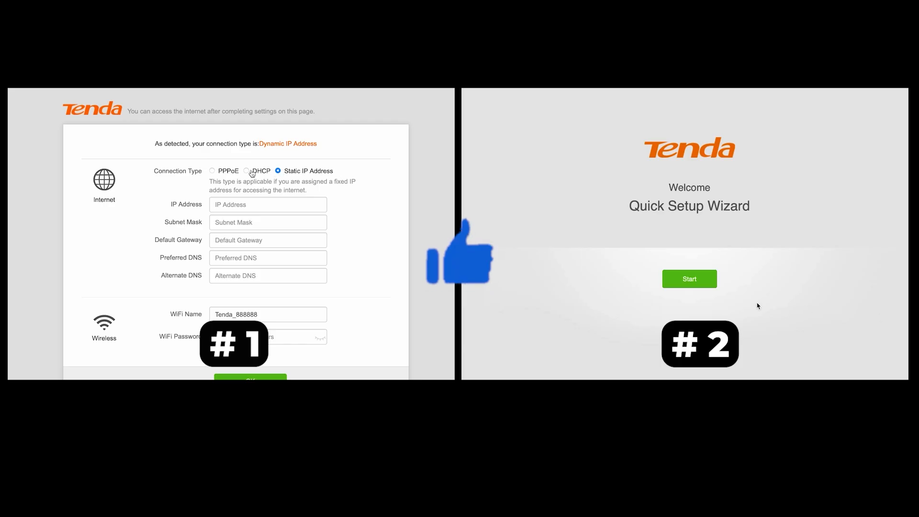
{"action": "left_click", "coordinate": [218, 172]}
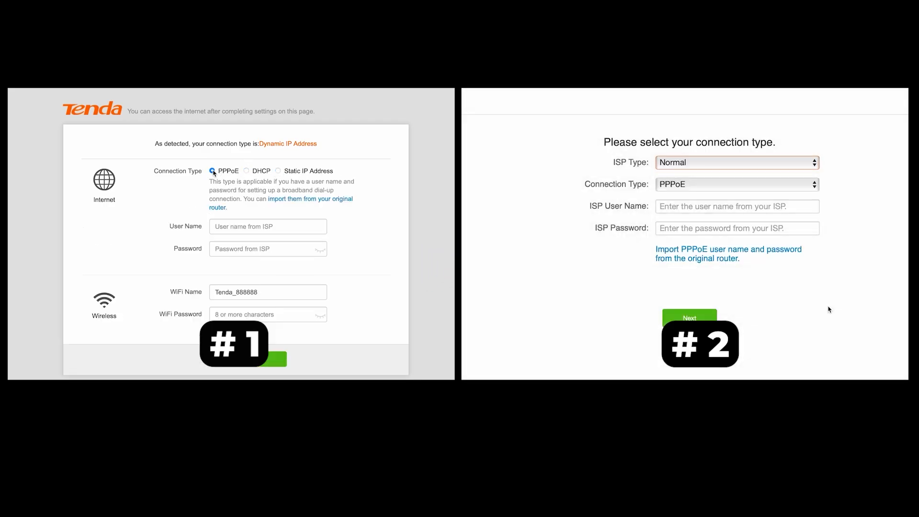
{"action": "left_click", "coordinate": [796, 165]}
{"action": "left_click", "coordinate": [246, 170]}
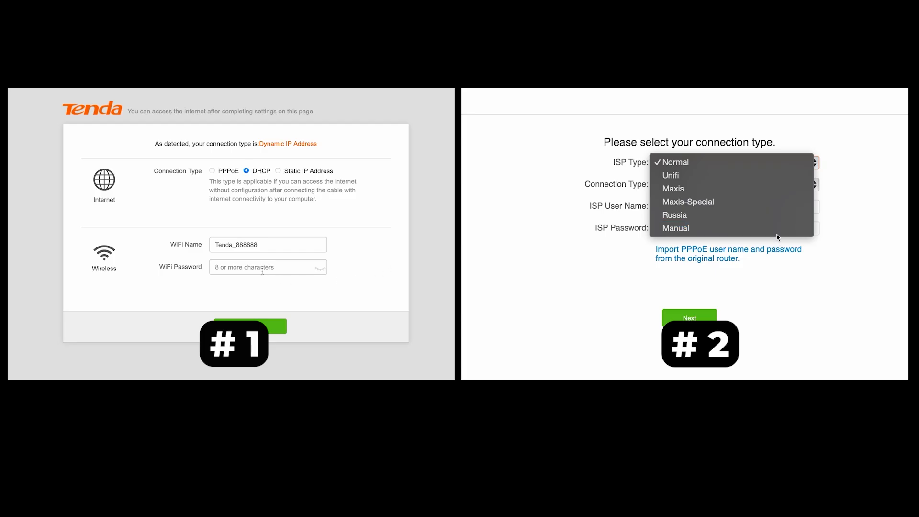
{"action": "left_click", "coordinate": [313, 267]}
{"action": "left_click", "coordinate": [760, 169]}
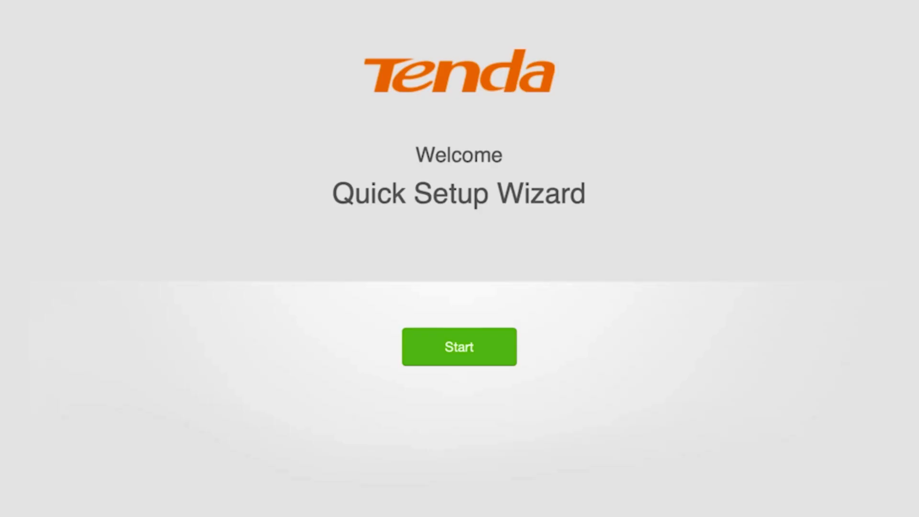
Start the Quick Setup wizard and choose Dynamic IP Address as the connection type
{"action": "left_click", "coordinate": [456, 347]}
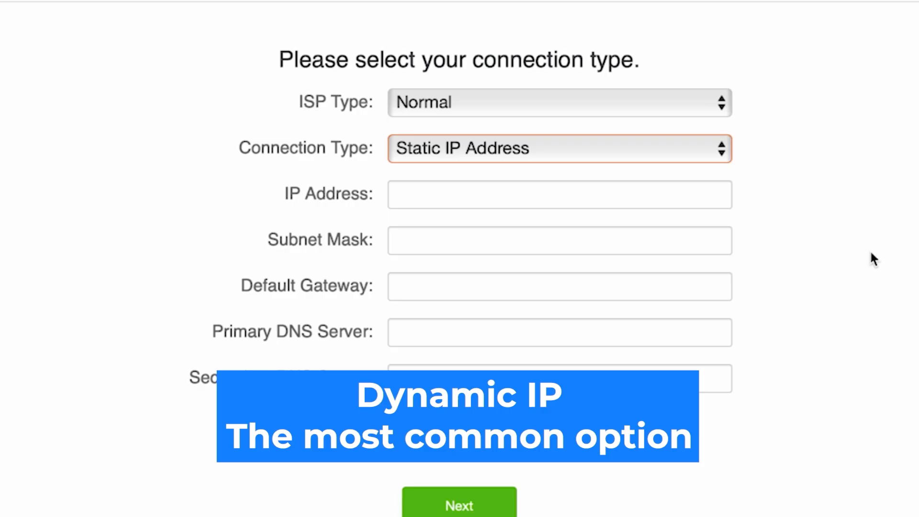
{"action": "left_click", "coordinate": [644, 146]}
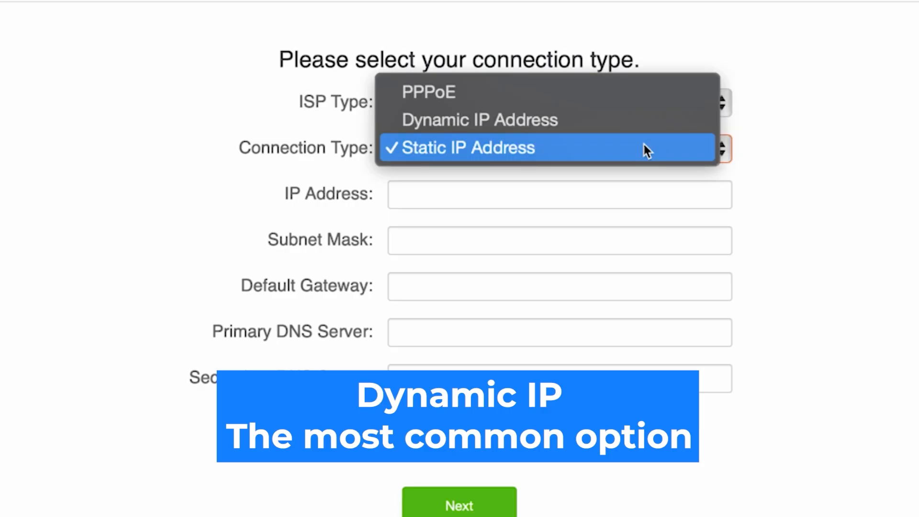
{"action": "left_click", "coordinate": [541, 118]}
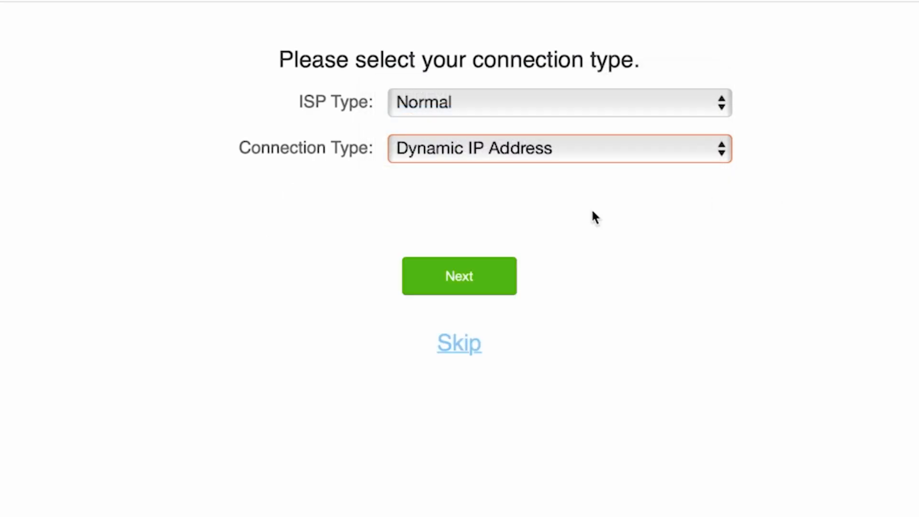
{"action": "left_click", "coordinate": [455, 286]}
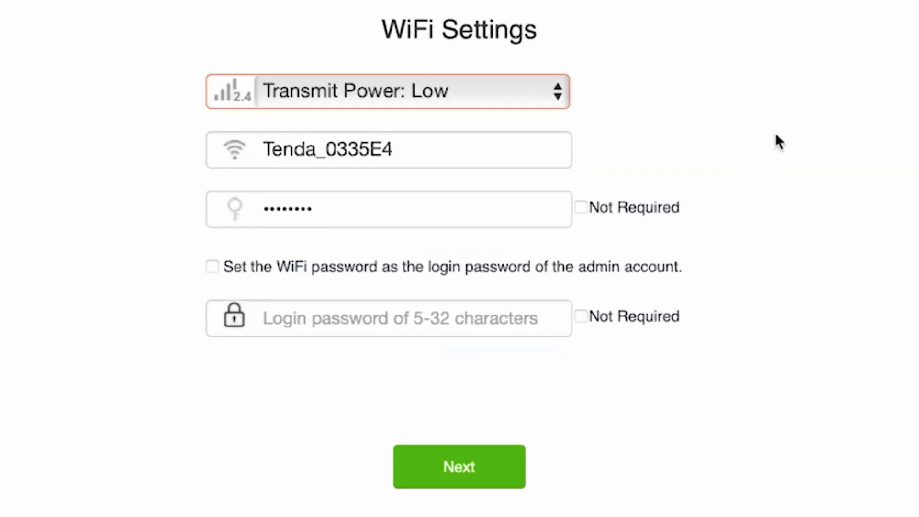
Shorten the Wi-Fi name to Tenda and set a Wi-Fi password, kept separate from the admin login
{"action": "left_click_drag", "start_coordinate": [412, 153], "coordinate": [318, 158]}
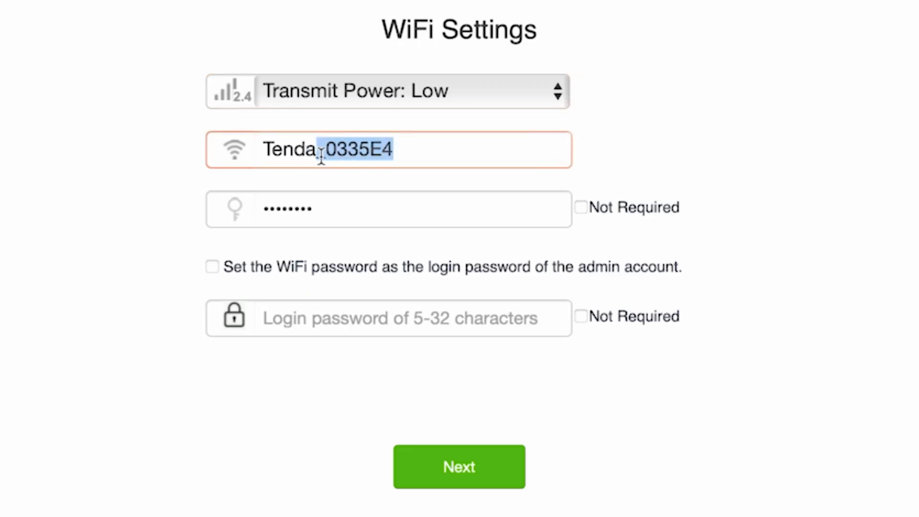
{"action": "key", "text": "BackSpace"}
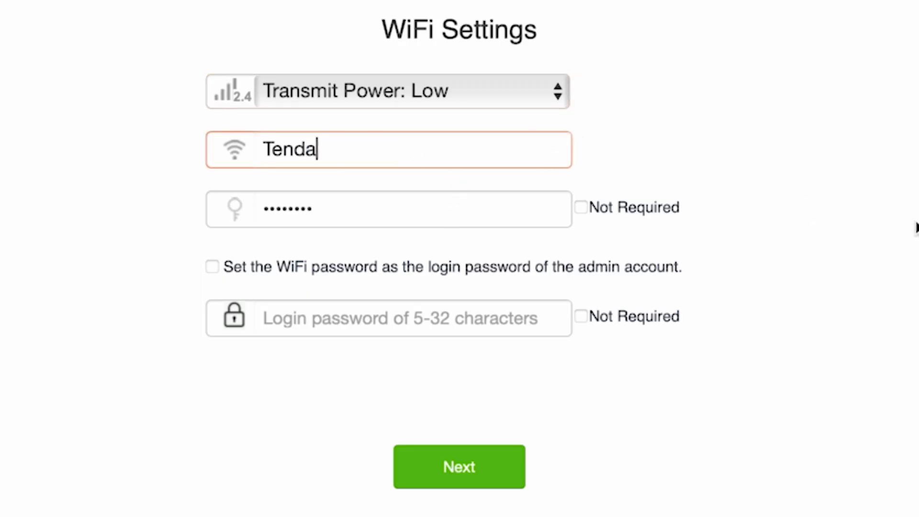
{"action": "left_click", "coordinate": [437, 213]}
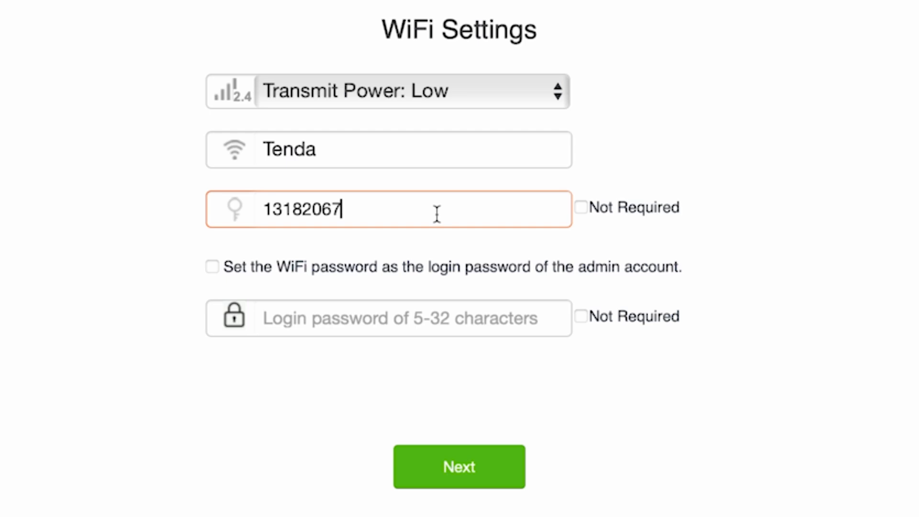
{"action": "left_click", "coordinate": [212, 268]}
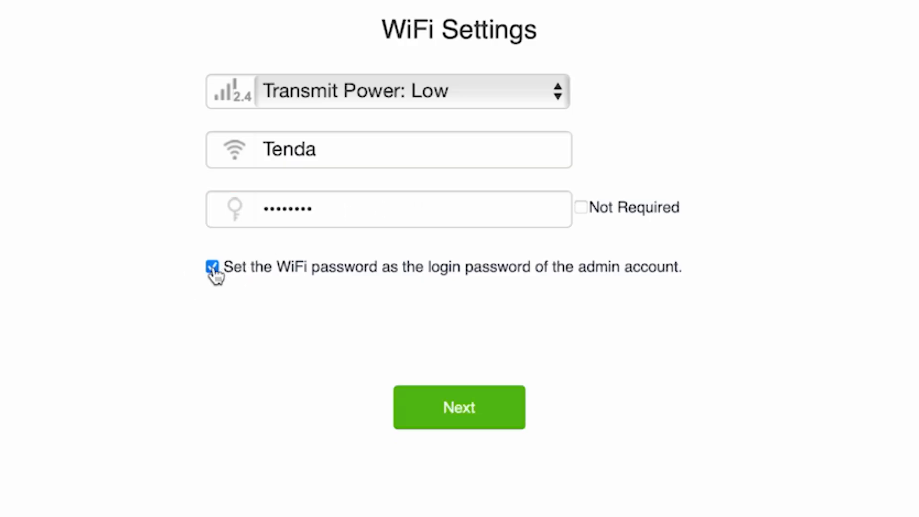
{"action": "left_click", "coordinate": [212, 268]}
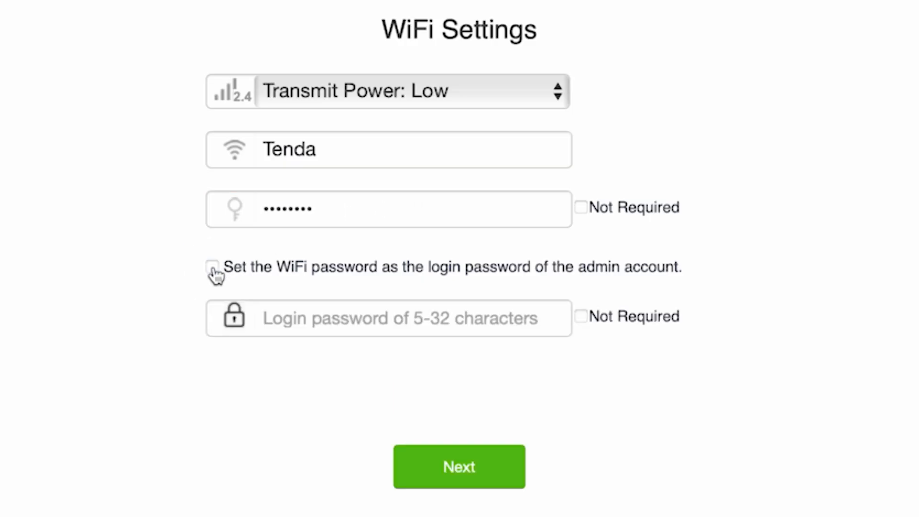
Enter a separate admin login password and finish the quick setup
{"action": "left_click", "coordinate": [383, 322]}
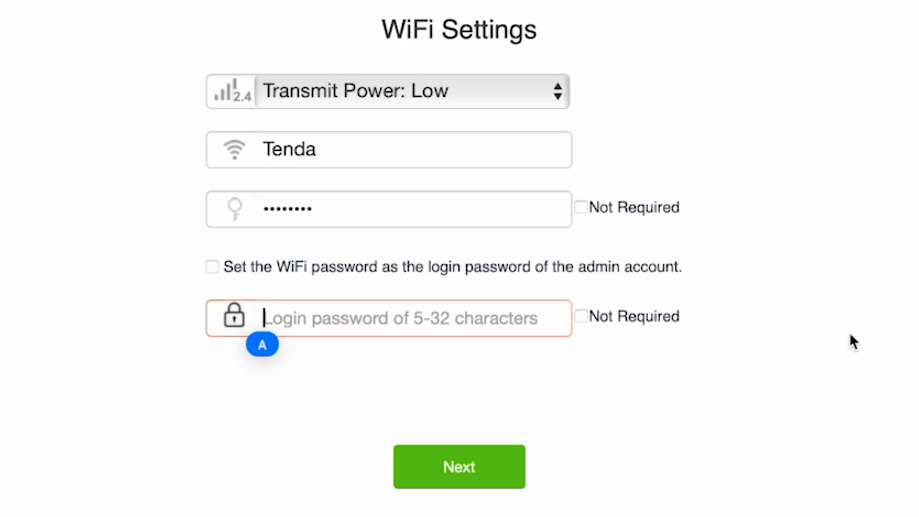
{"action": "type", "text": "password"}
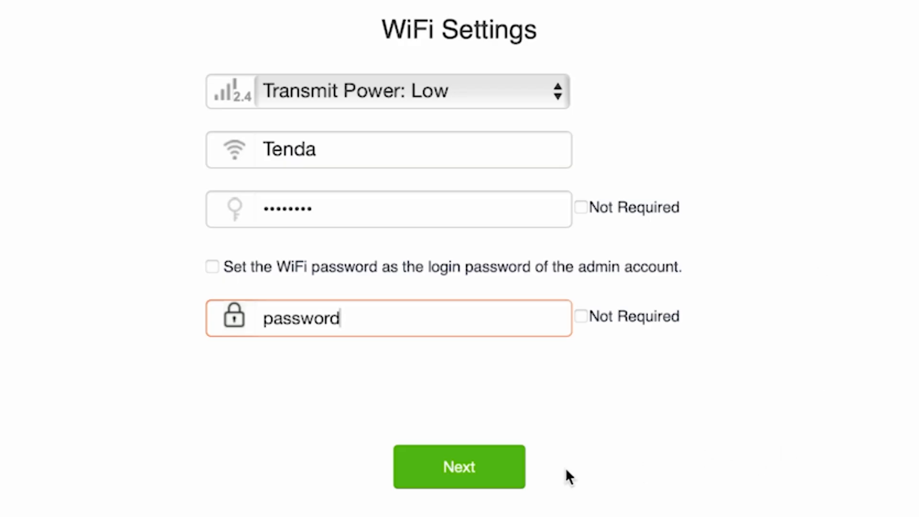
{"action": "left_click", "coordinate": [454, 464]}
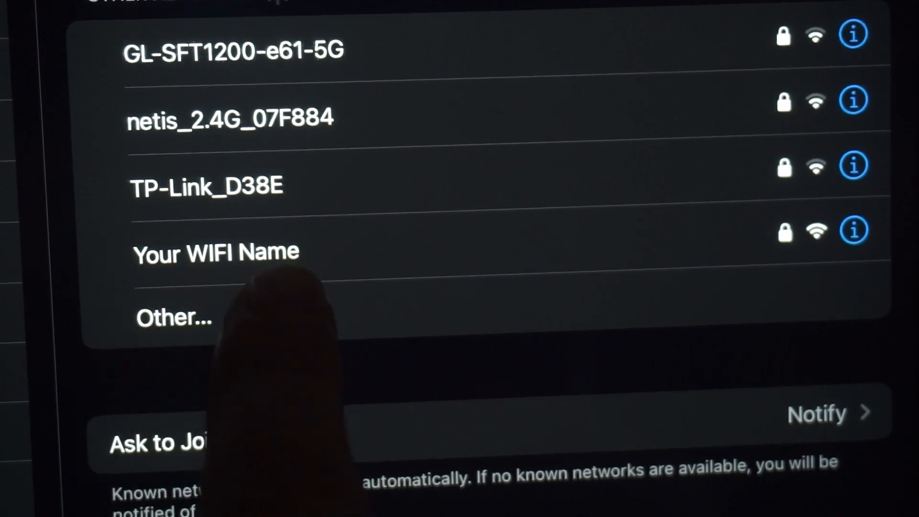
Select 'Your WIFI Name' in the iPad's Wi-Fi list to join it
{"action": "left_click", "coordinate": [268, 252]}
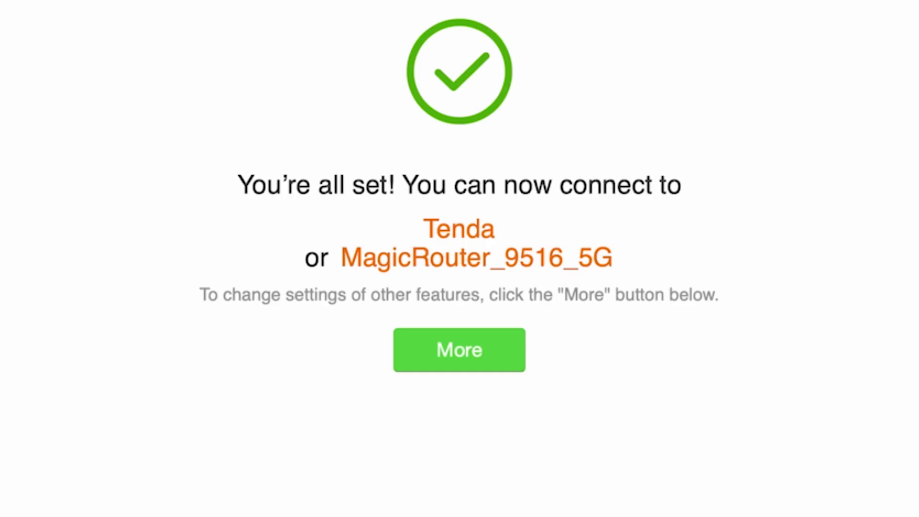
Go from the success page to the full router dashboard, leaving the language as English
{"action": "left_click", "coordinate": [434, 349]}
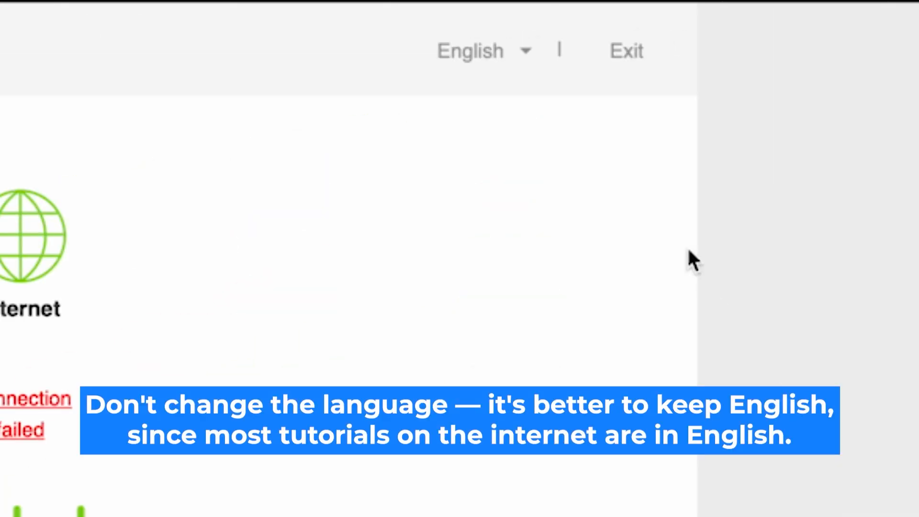
{"action": "left_click", "coordinate": [515, 53]}
{"action": "left_click", "coordinate": [519, 56]}
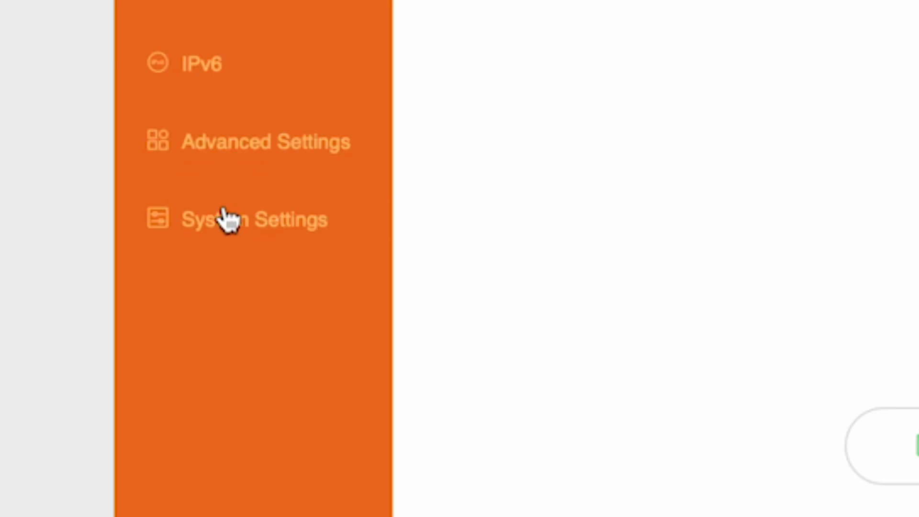
Reboot the router from System Settings > Reboot and Reset
{"action": "left_click", "coordinate": [224, 213]}
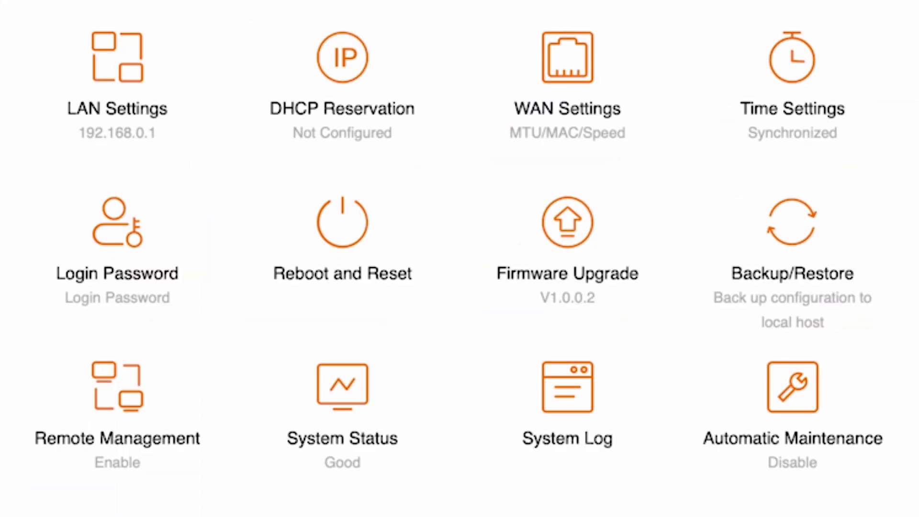
{"action": "left_click", "coordinate": [343, 242]}
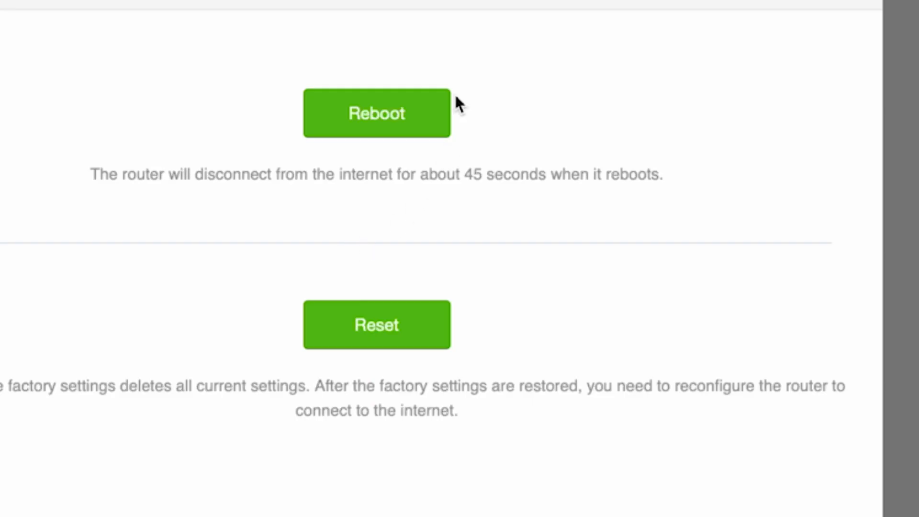
{"action": "left_click", "coordinate": [385, 119]}
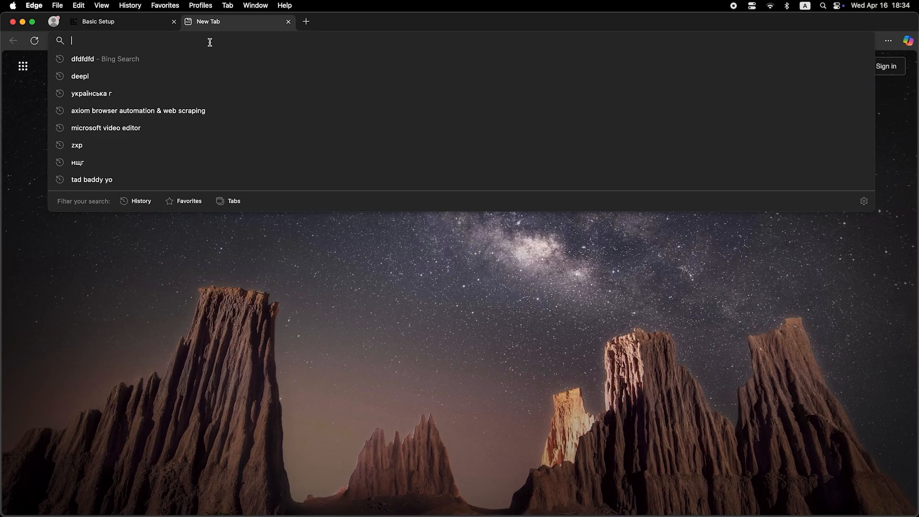
Search 'dfdfdfdf' in Edge's new tab to test the internet connection
{"action": "type", "text": "dfdfdfdf"}
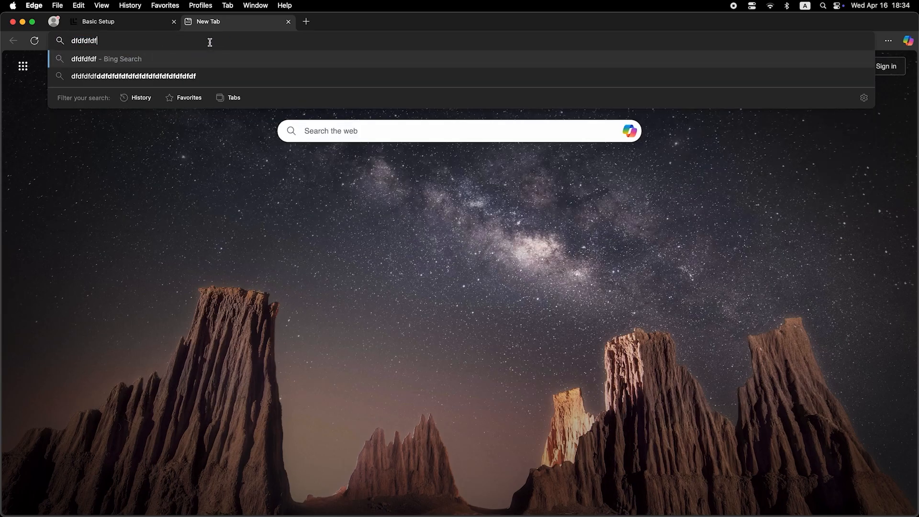
{"action": "key", "text": "Return"}
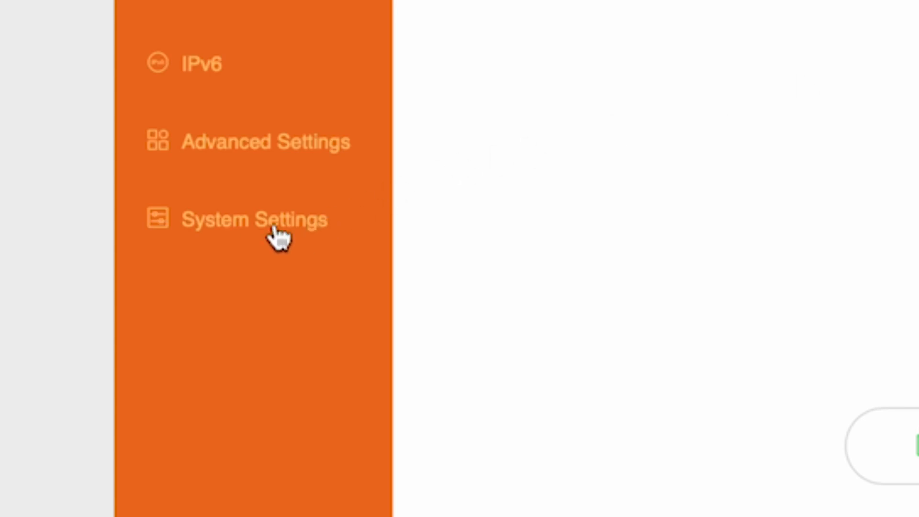
Set the WAN MAC address to 'Clone local MAC address', save it, and open Reboot and Reset
{"action": "left_click", "coordinate": [257, 229]}
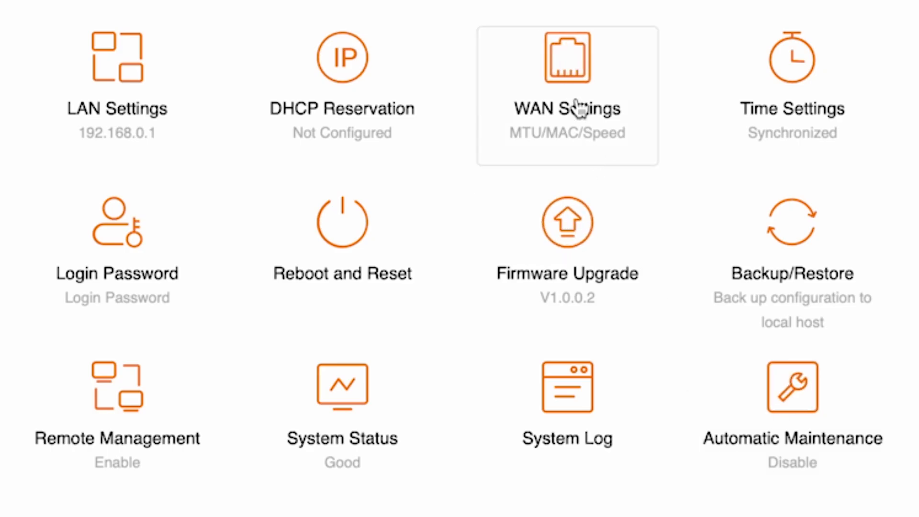
{"action": "left_click", "coordinate": [590, 75]}
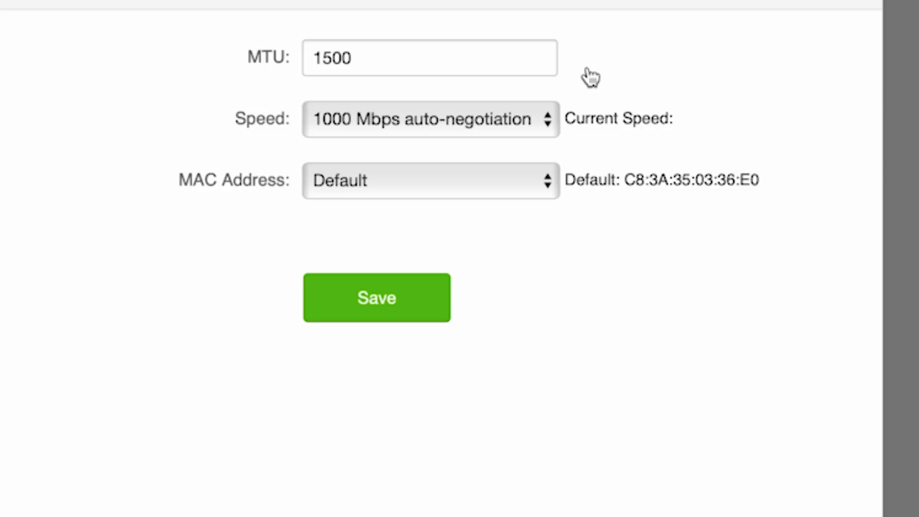
{"action": "left_click", "coordinate": [532, 189]}
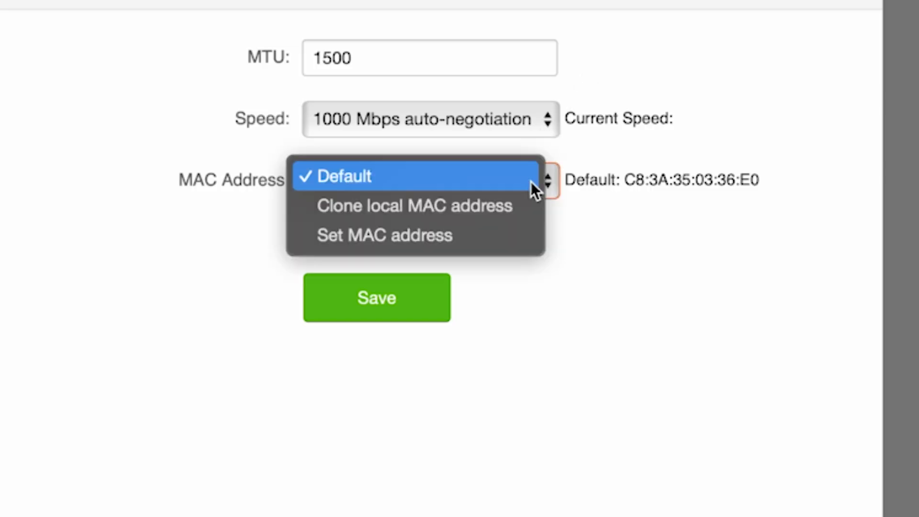
{"action": "left_click", "coordinate": [463, 205]}
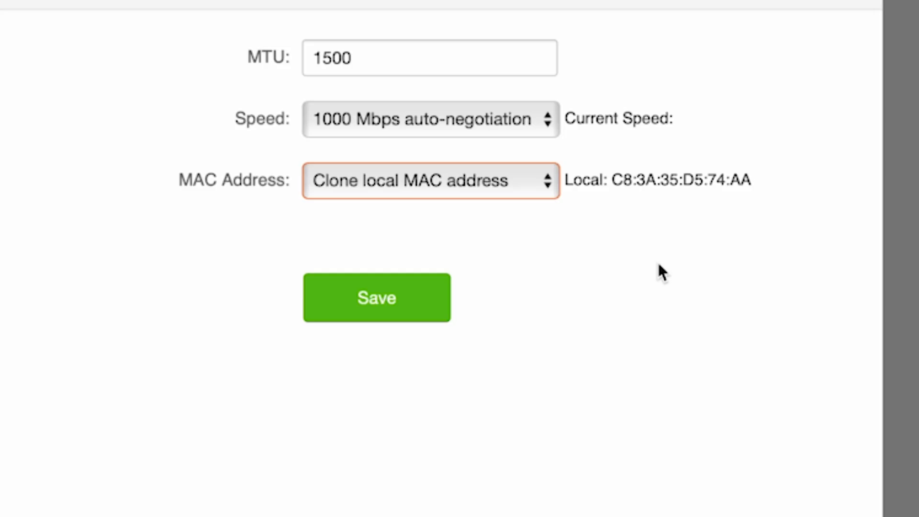
{"action": "left_click", "coordinate": [382, 303]}
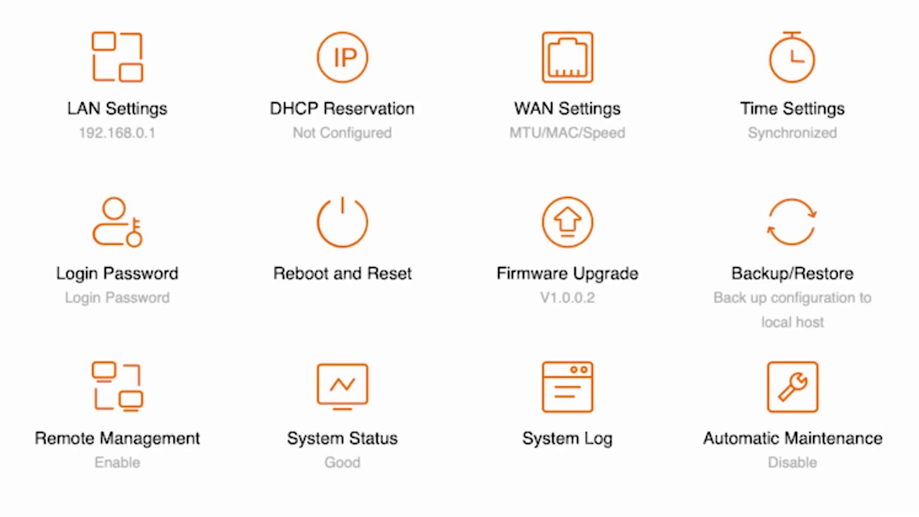
{"action": "left_click", "coordinate": [375, 236]}
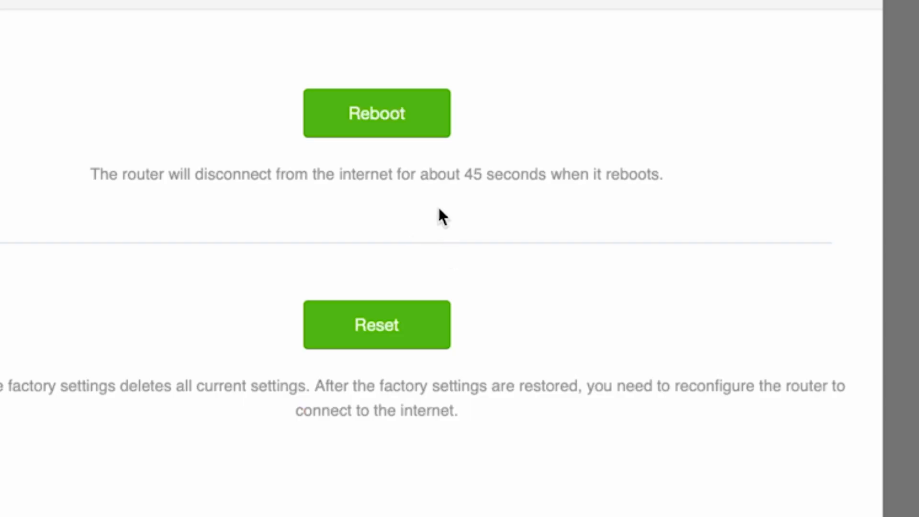
Reboot the router, then run a Bing search for 'dfdfdfdf' in Edge to confirm internet access
{"action": "left_click", "coordinate": [393, 91]}
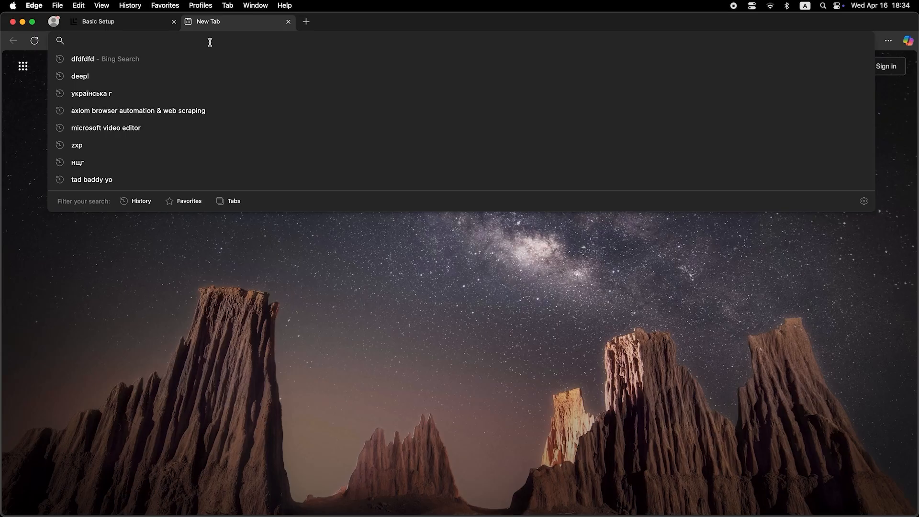
{"action": "type", "text": "dfdfdfdf"}
{"action": "key", "text": "Return"}
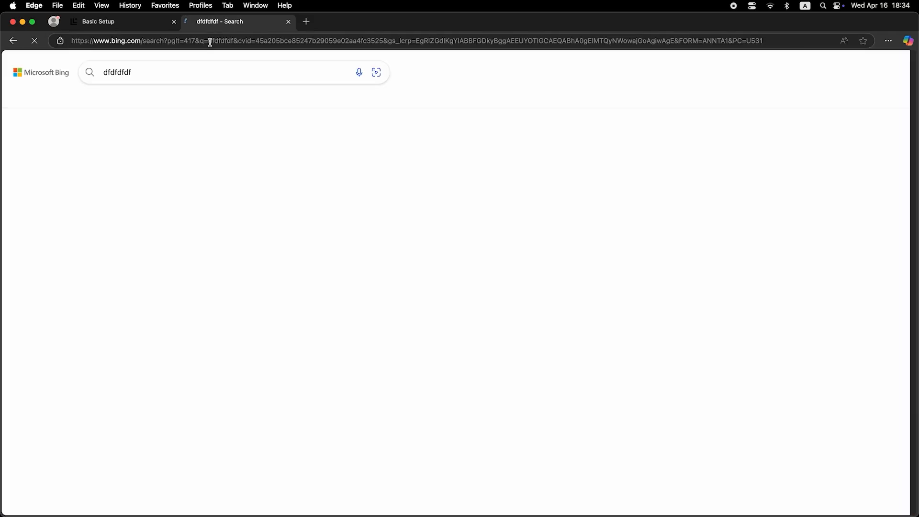